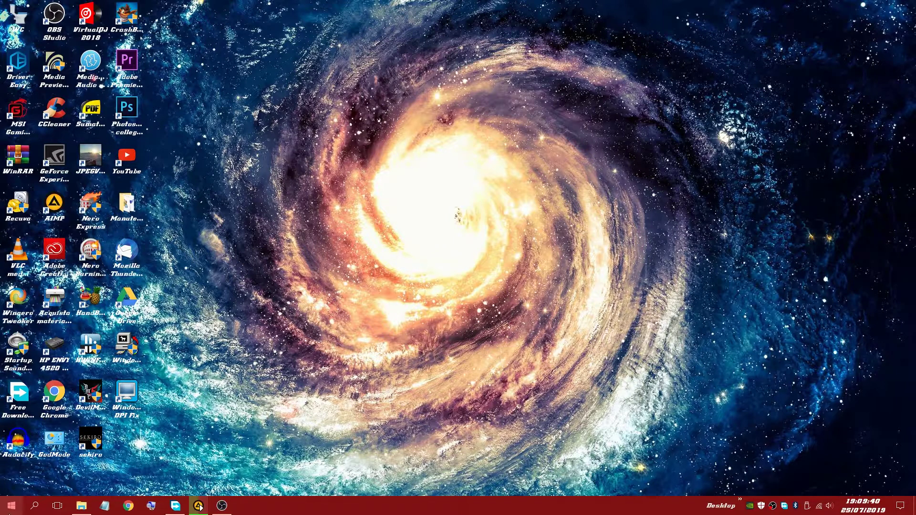
Find Programmi e funzionalità through Windows search, examine the whole list of installed programs and drivers, and close it.
left_click(34, 505)
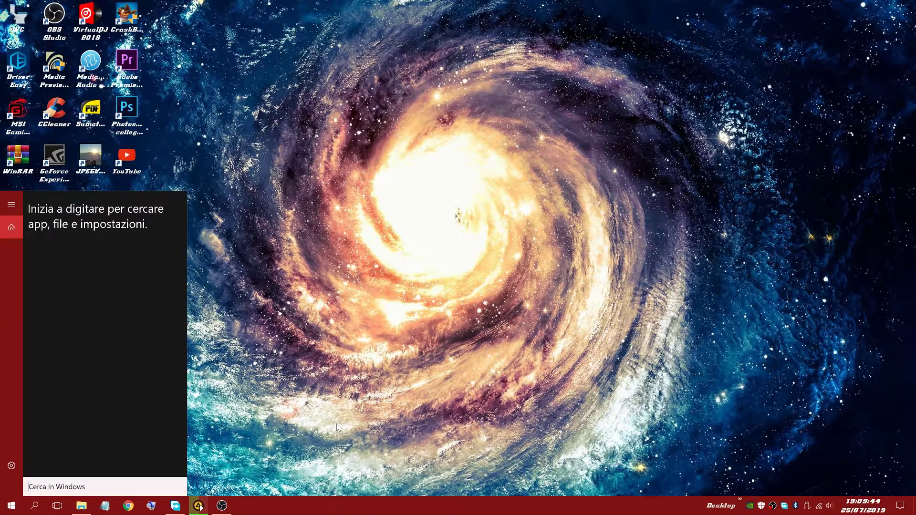
type("programmi e fu")
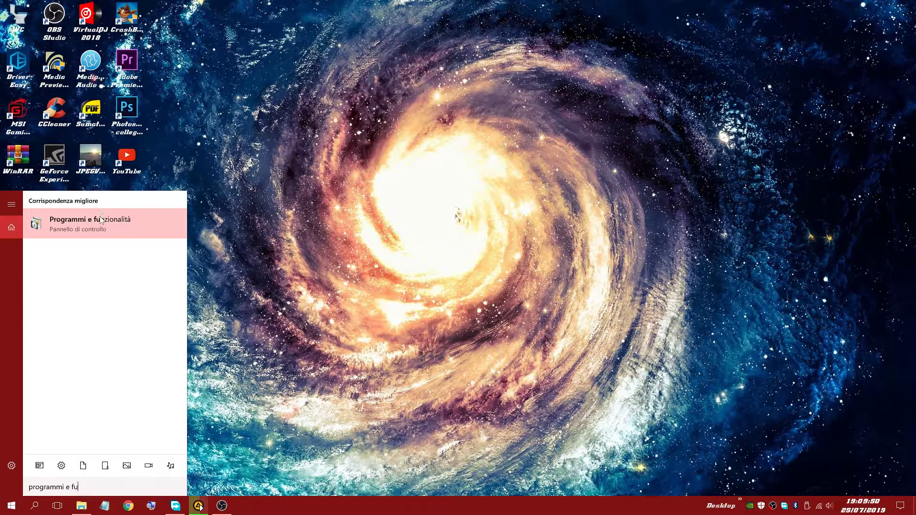
left_click(99, 226)
scroll(338, 276, "down", 1)
scroll(339, 275, "up", 1)
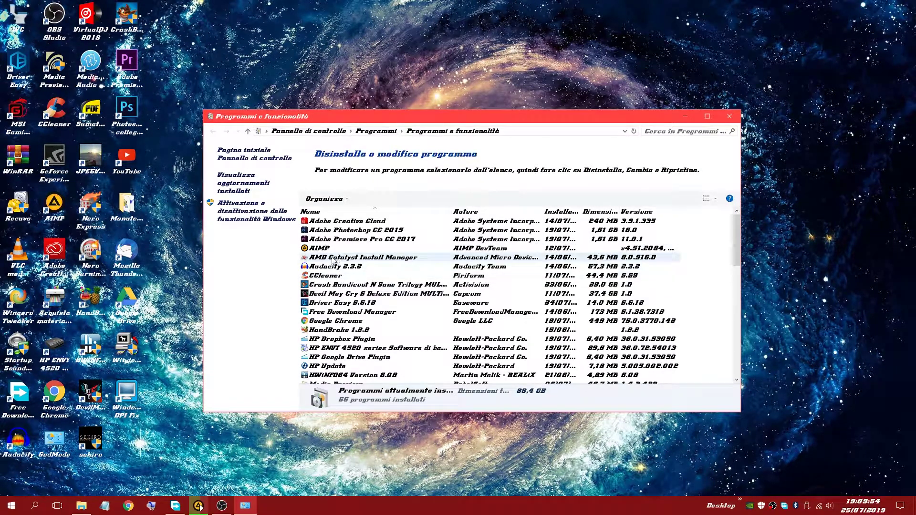
scroll(372, 302, "down", 5)
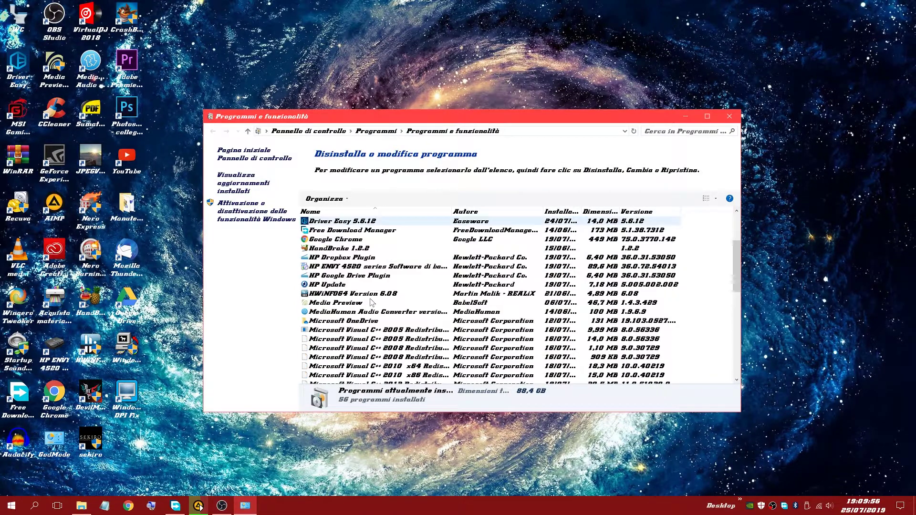
scroll(371, 302, "down", 5)
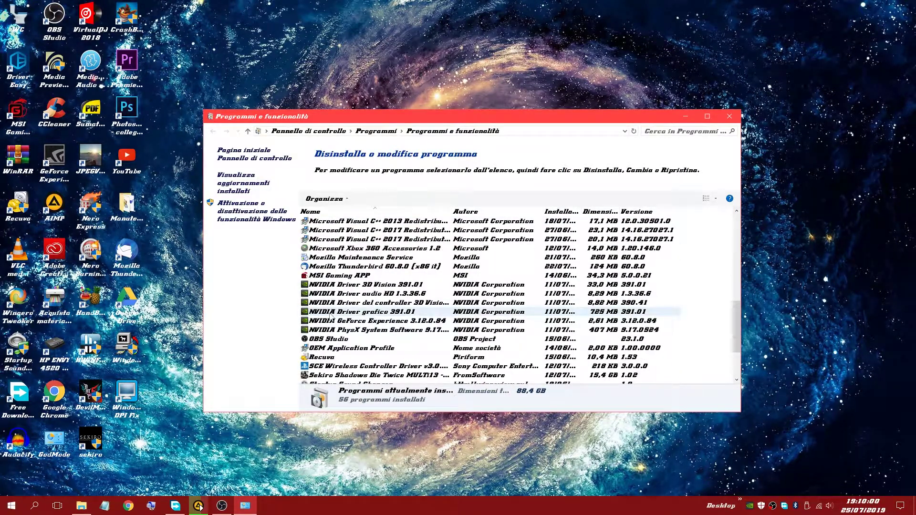
scroll(362, 327, "down", 3)
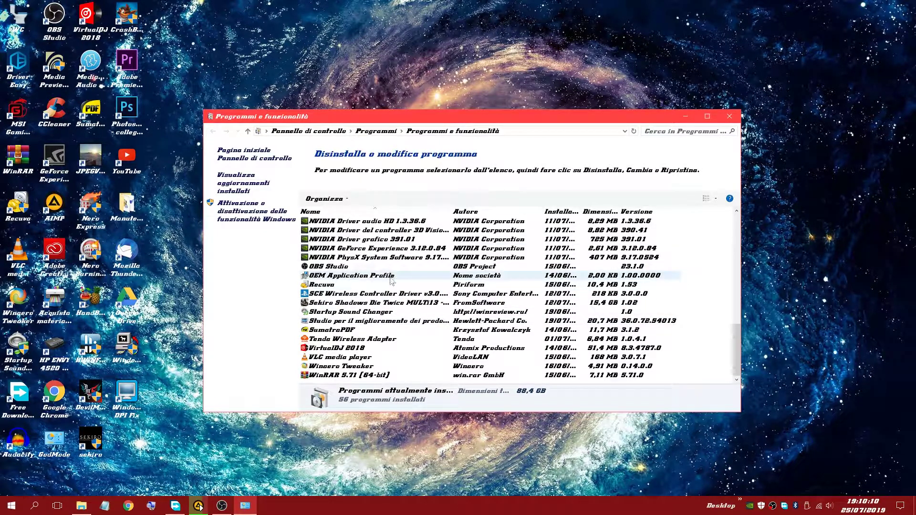
left_click(730, 116)
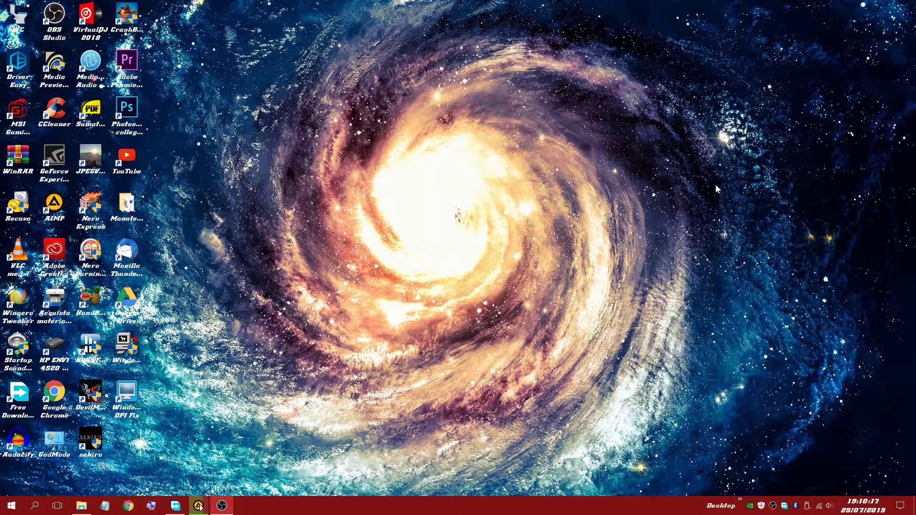
Open Gestione dispositivi maximized and expand the Schede video and Tastiere categories to inspect their devices.
right_click(4, 511)
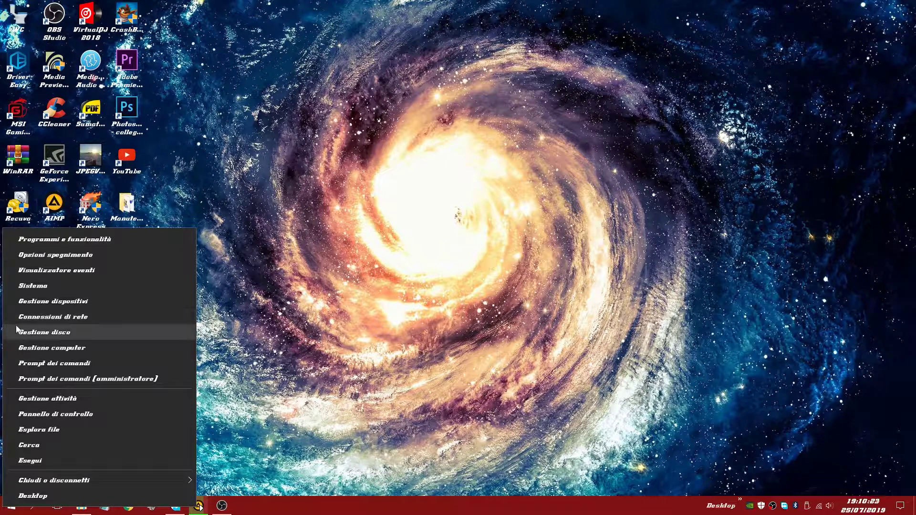
left_click(22, 301)
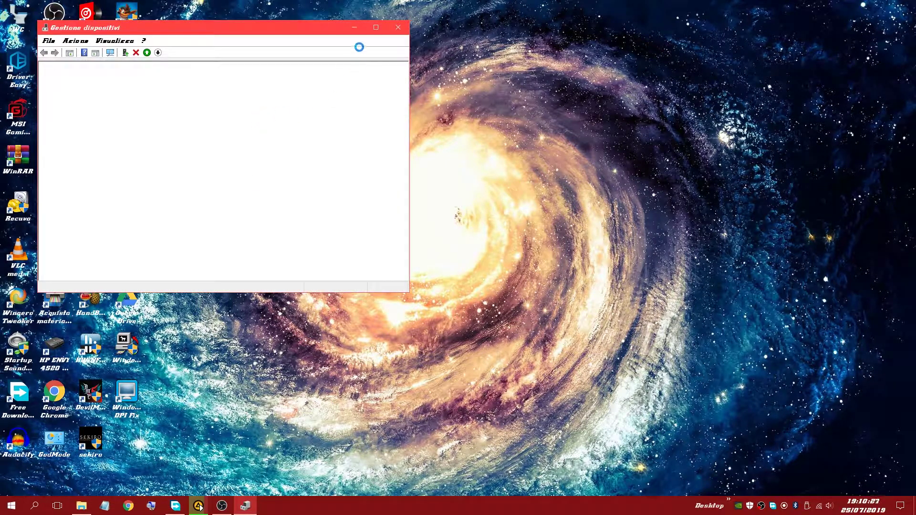
left_click(376, 27)
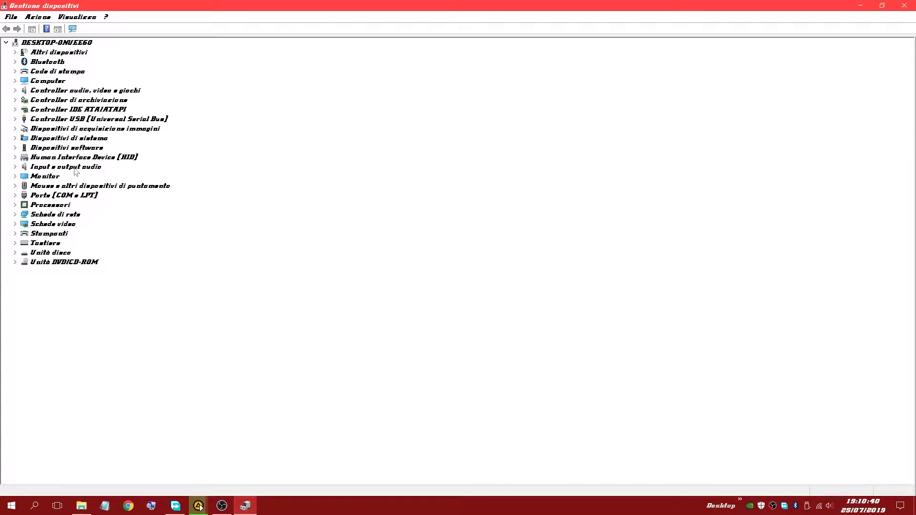
left_click(15, 224)
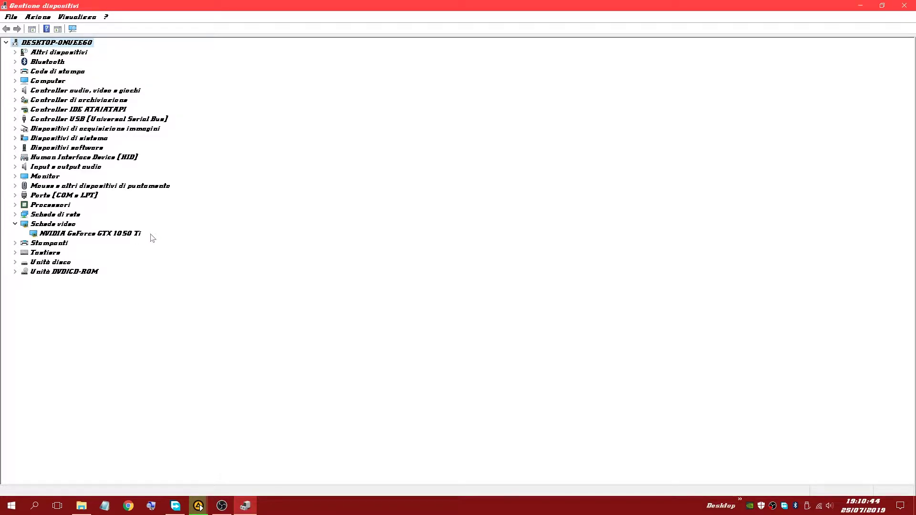
left_click(16, 253)
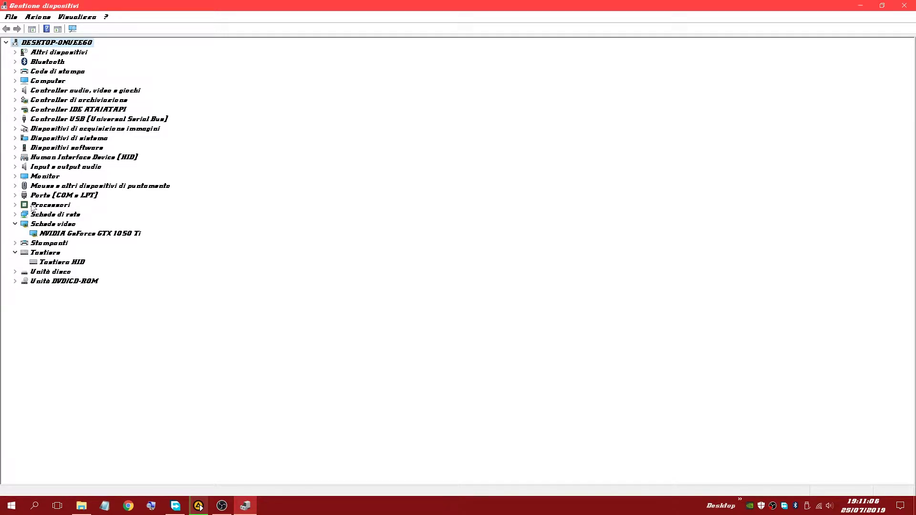
Examine the manually selectable drivers for Tastiera HID with the compatible hardware filter off, and cancel the driver update.
right_click(78, 263)
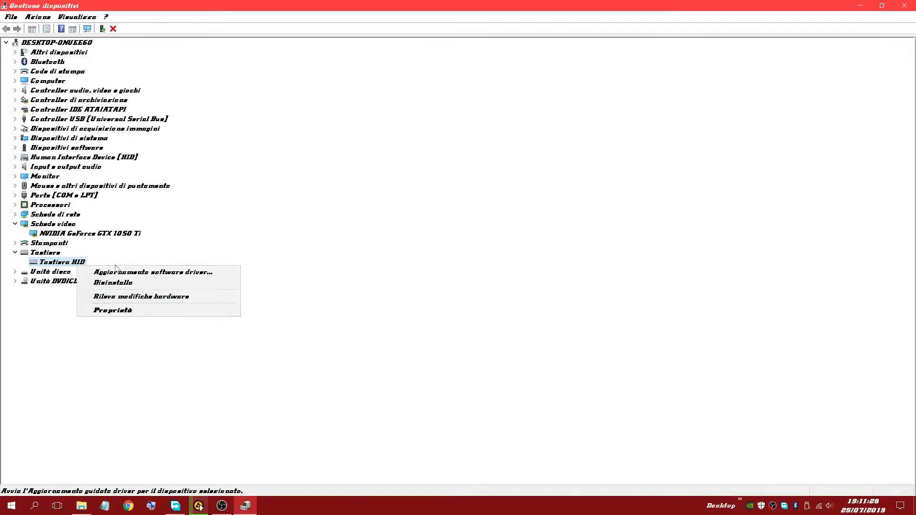
left_click(142, 274)
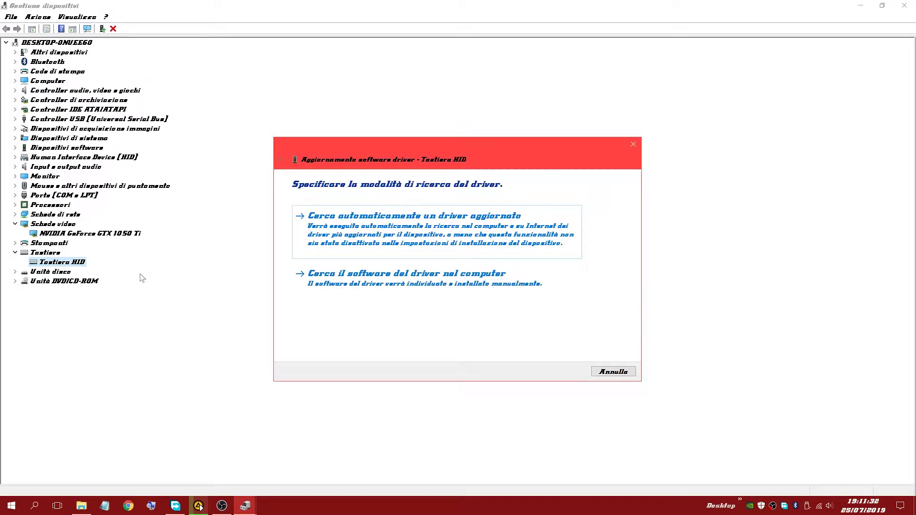
left_click(401, 282)
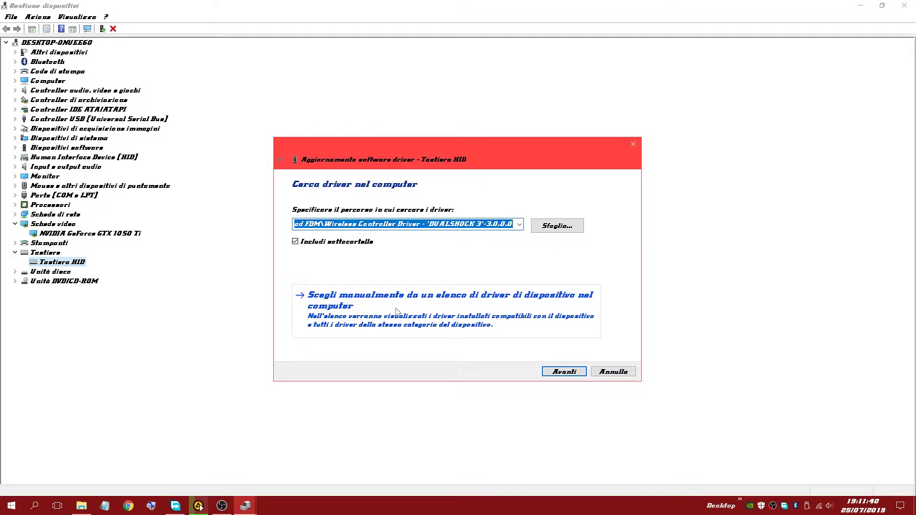
left_click(380, 313)
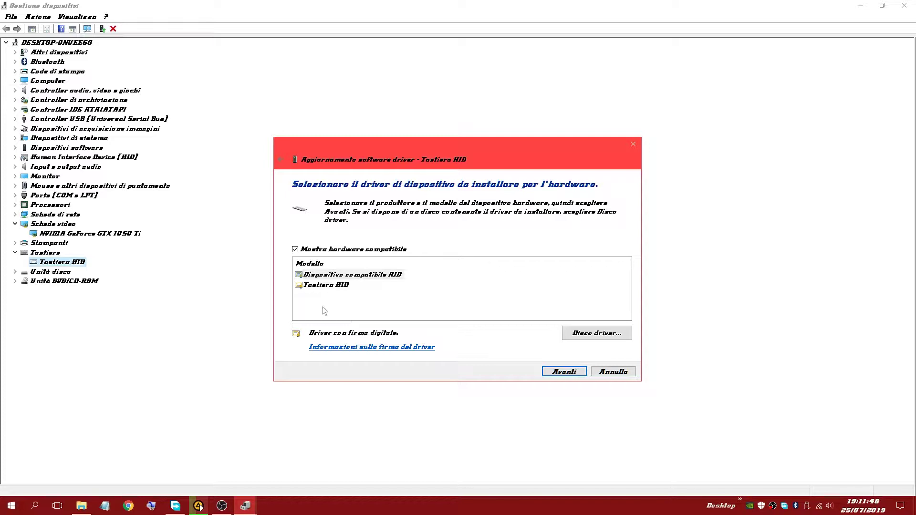
left_click(295, 250)
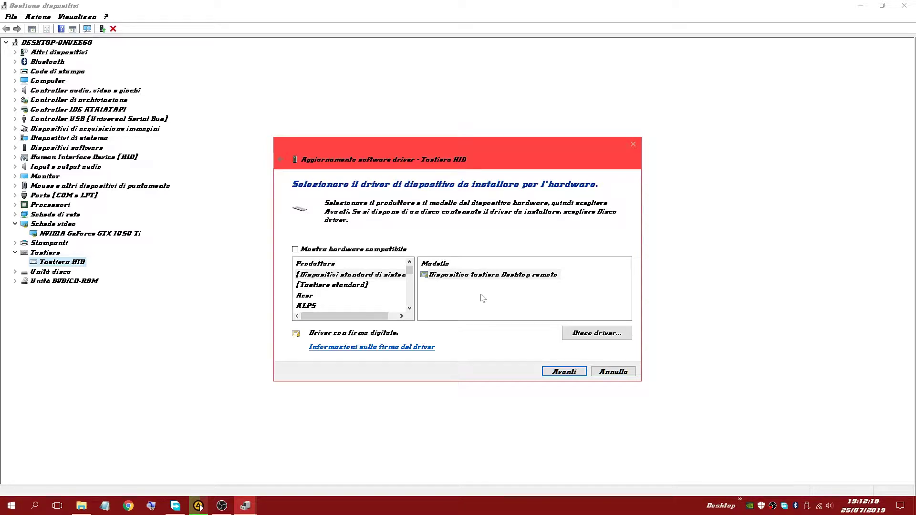
left_click(634, 145)
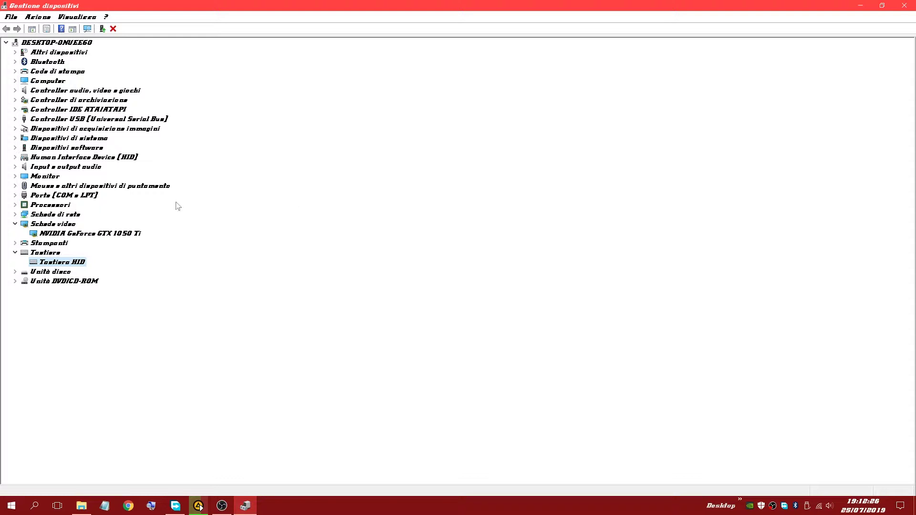
Review the driver folder search on the computer for Tastiera HID, cancel the update and close Gestione dispositivi.
right_click(72, 266)
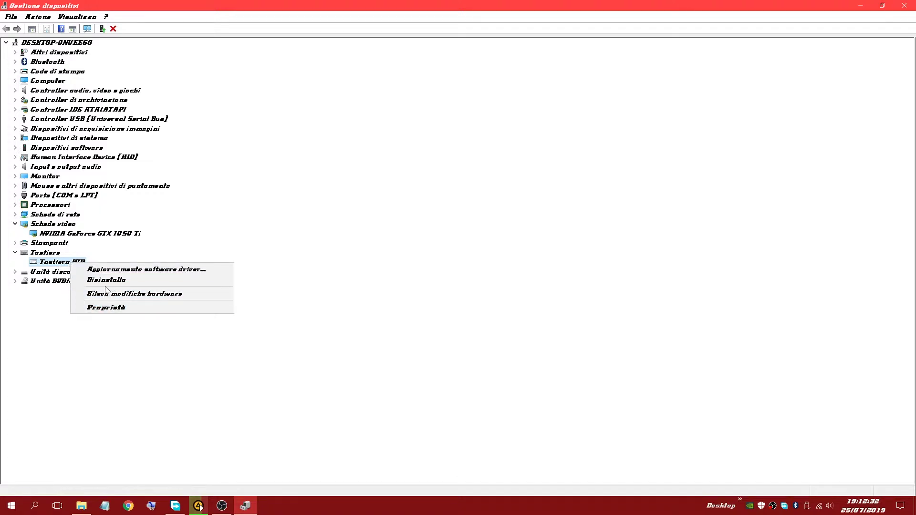
left_click(129, 270)
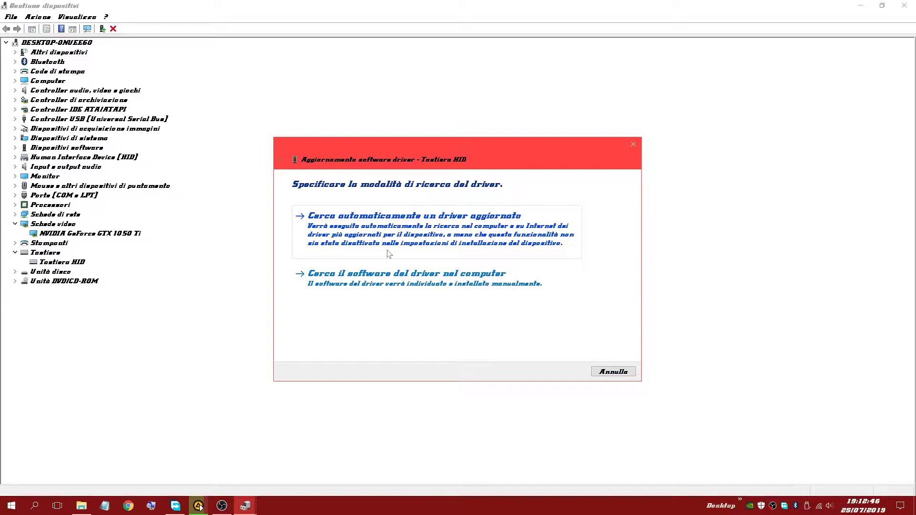
left_click(409, 291)
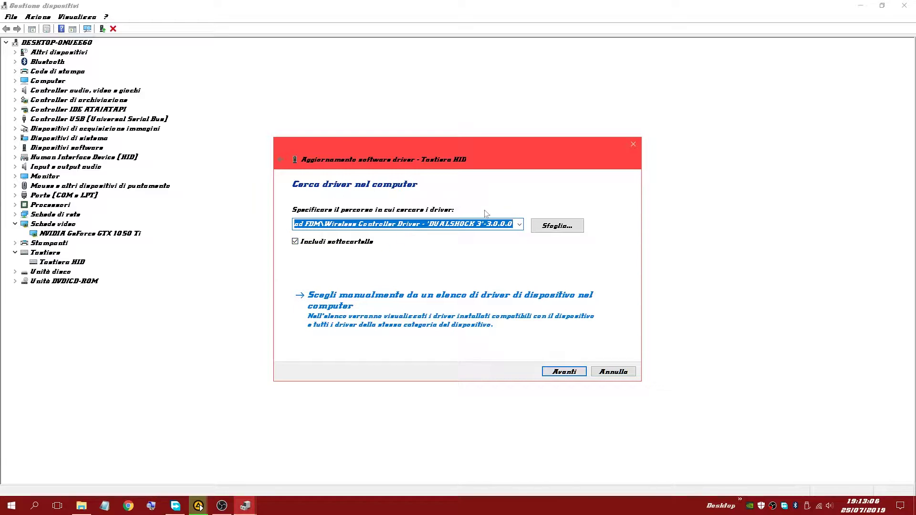
left_click(633, 145)
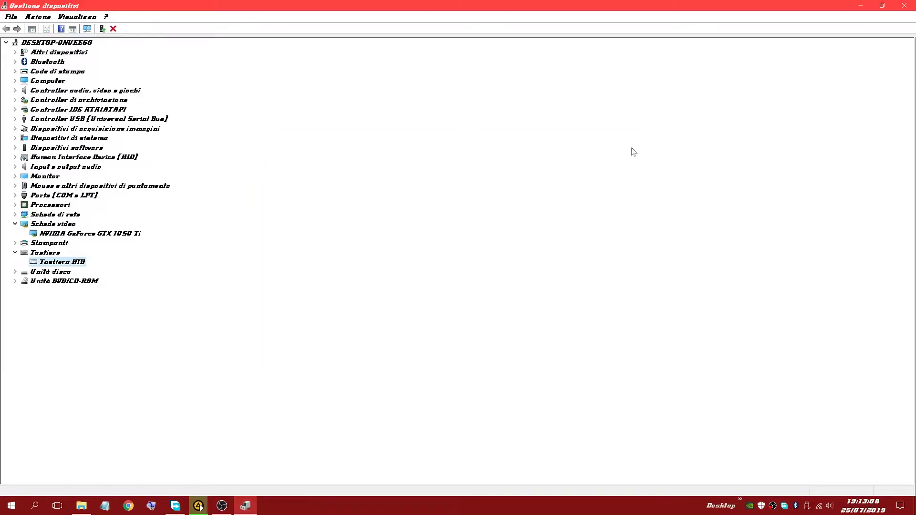
left_click(904, 5)
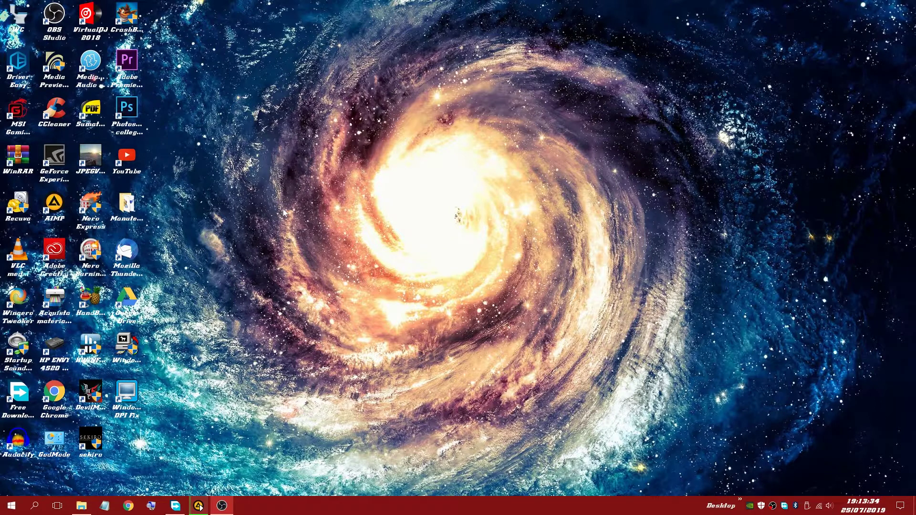
Switch to HWiNFO64, run it with Sensors-only and Summary-only left off, and dismiss the System Summary.
double_click(88, 348)
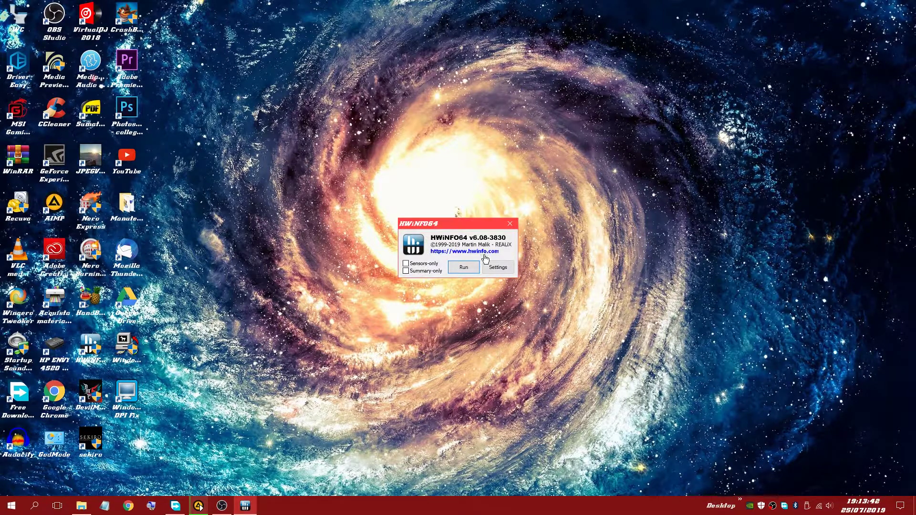
left_click(460, 269)
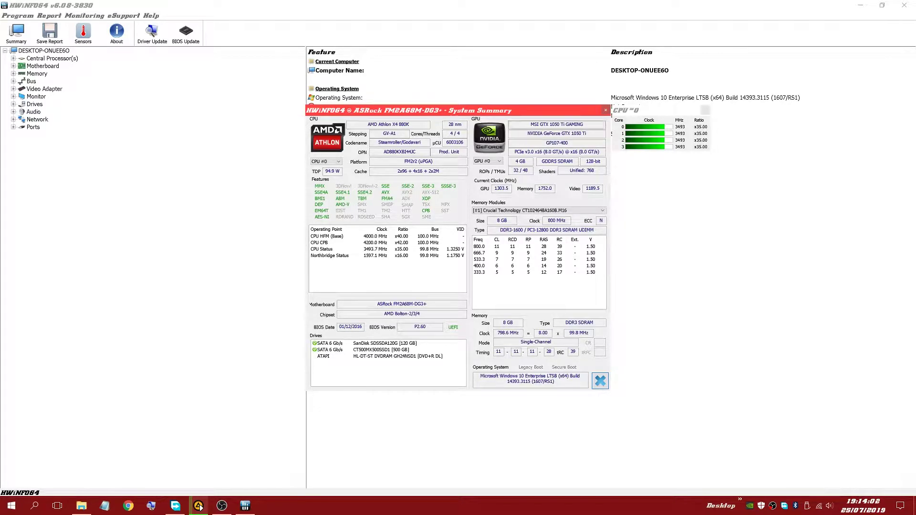
left_click(605, 112)
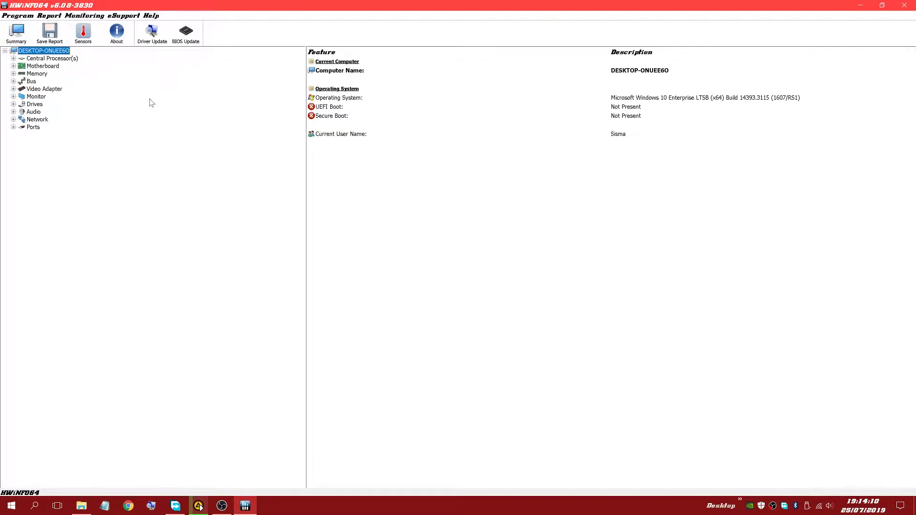
Expand the Ports, Network, Audio and Drives categories in the hardware tree and inspect the (S)ATA/ATAPI Drives entry.
left_click(13, 127)
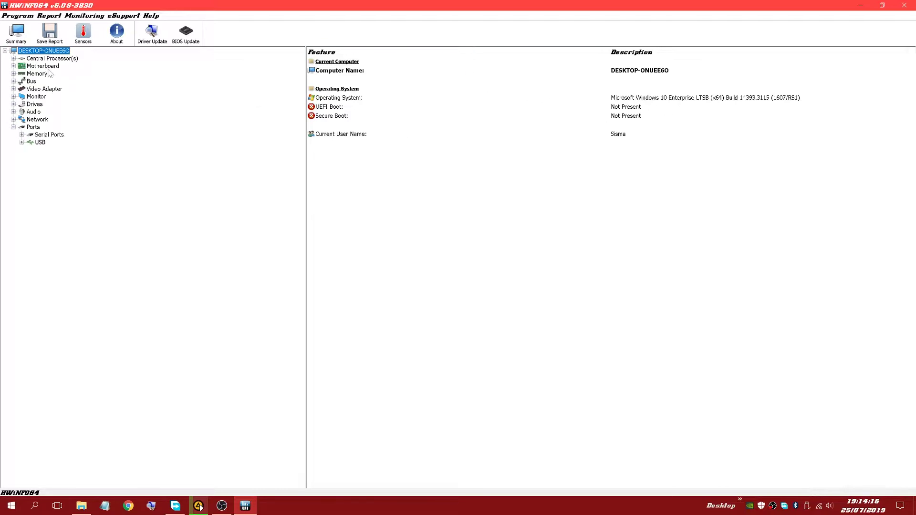
left_click(14, 119)
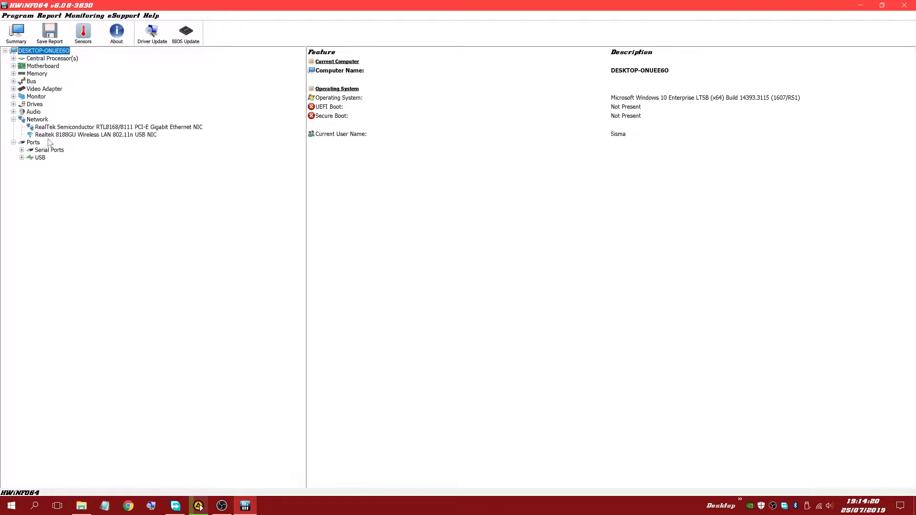
left_click(13, 112)
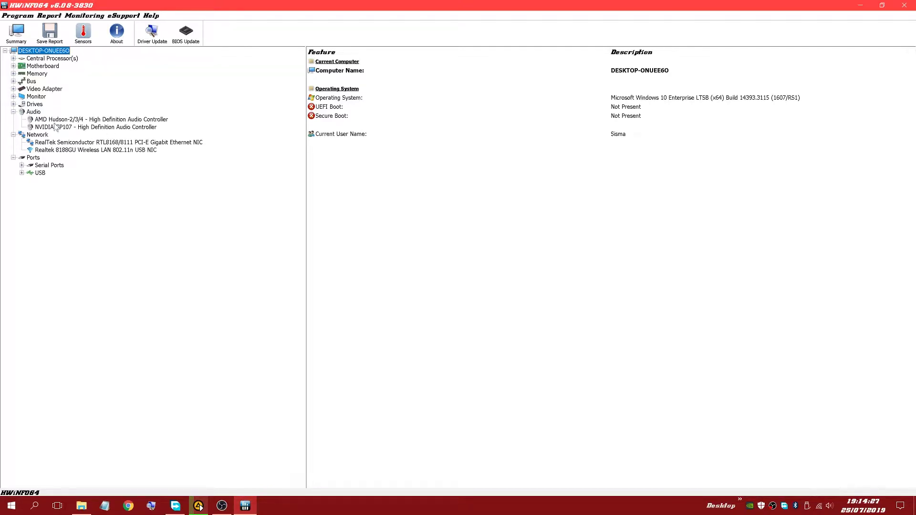
left_click(14, 104)
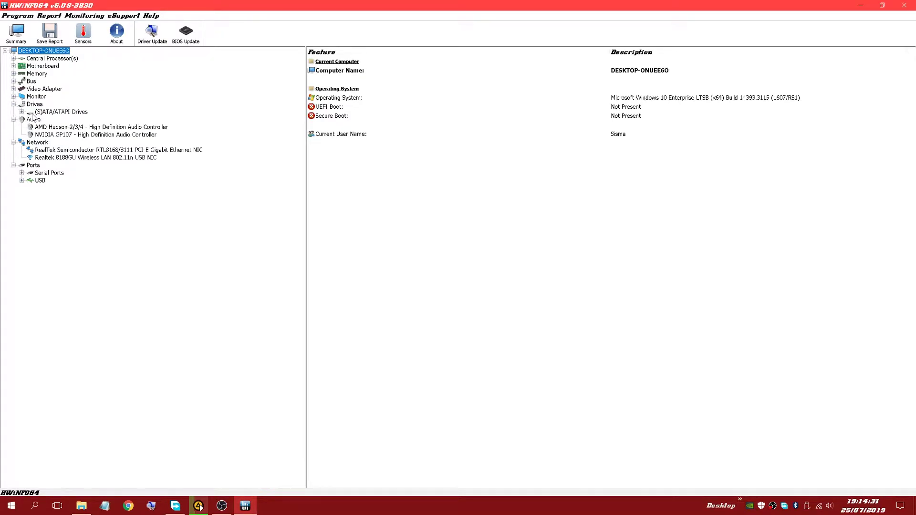
left_click(61, 113)
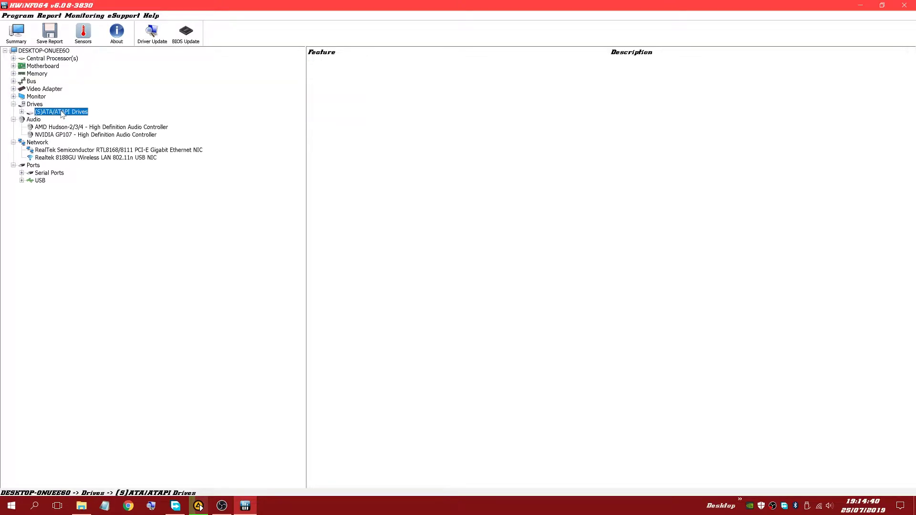
right_click(63, 114)
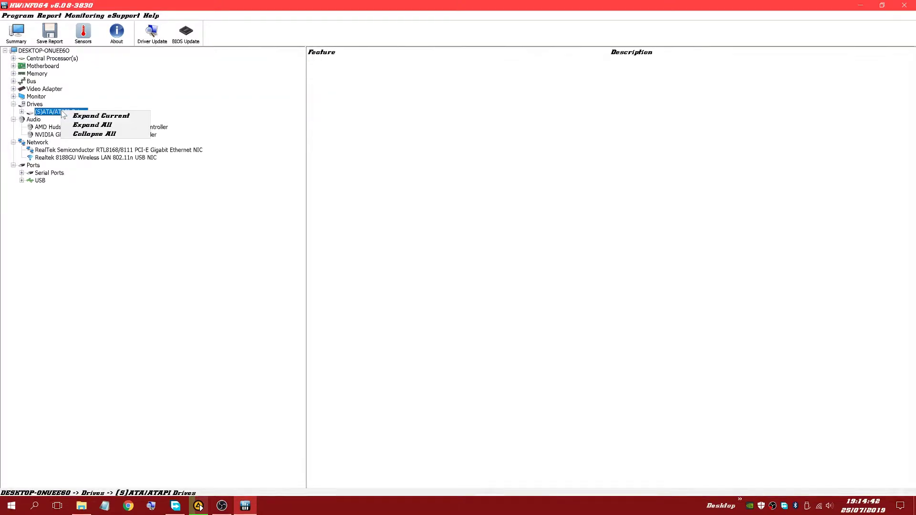
left_click(158, 259)
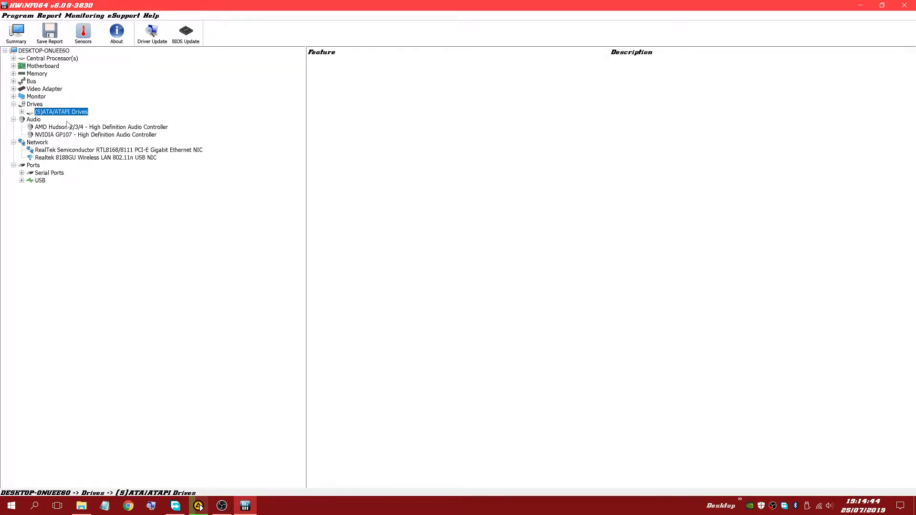
Expand Bus, Memory, Motherboard and its ACPI Devices, and view the motherboard's model and BIOS details.
left_click(14, 81)
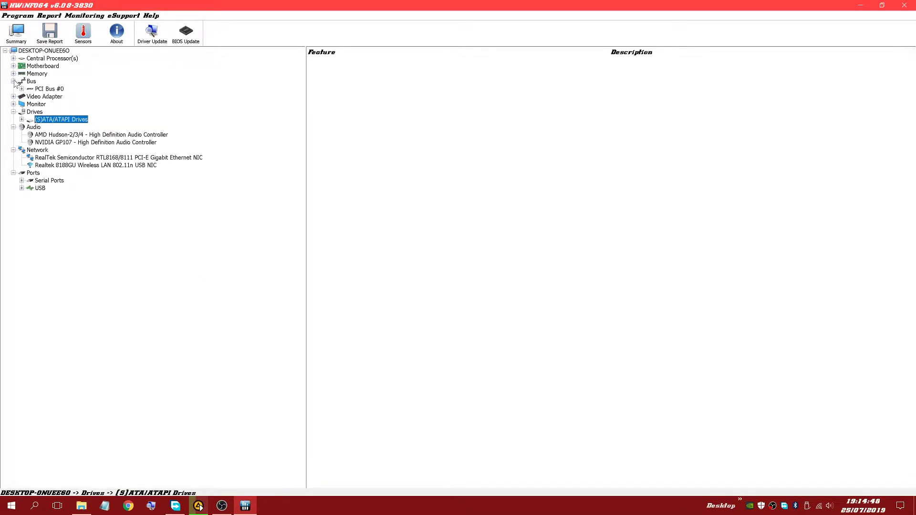
left_click(13, 74)
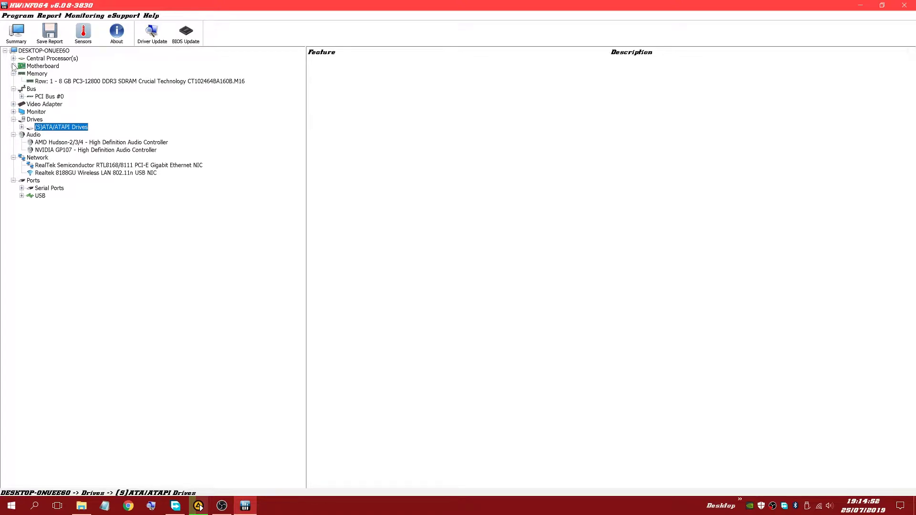
left_click(14, 65)
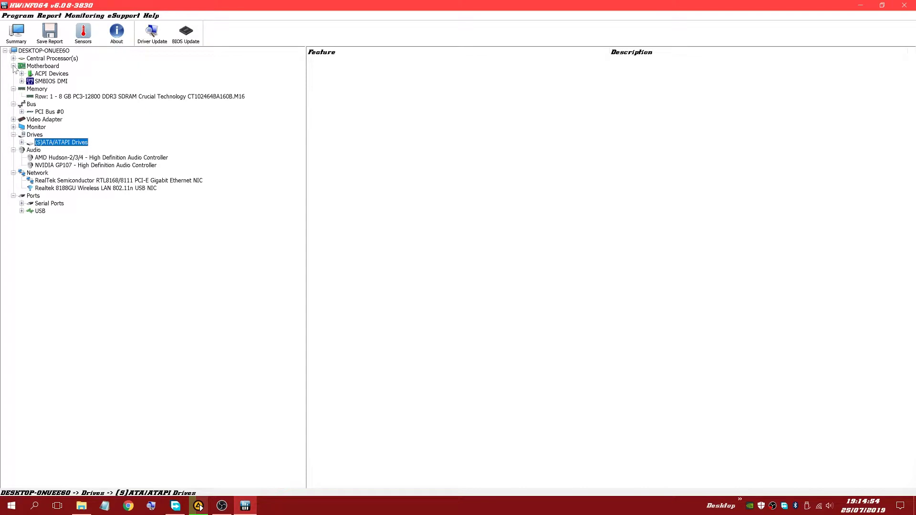
left_click(22, 73)
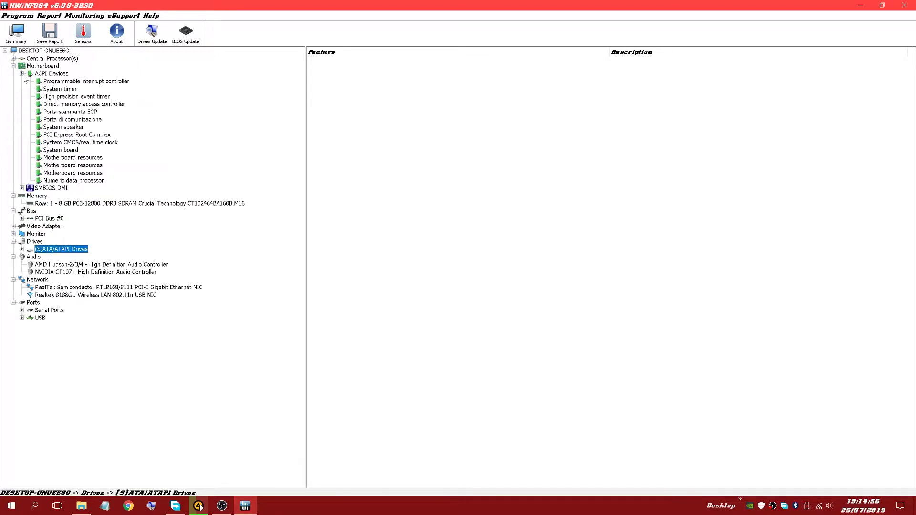
left_click(43, 68)
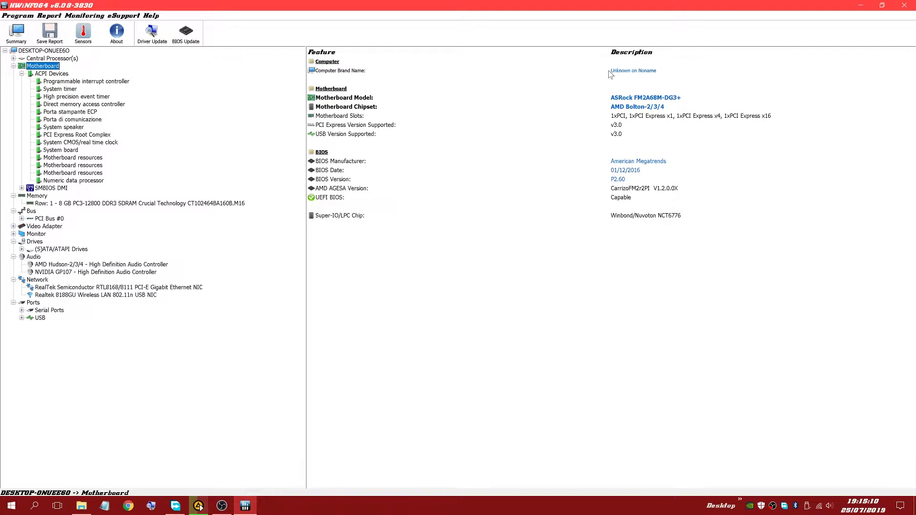
View the details of the AMD Athlon X4 880K under Central Processor(s), and close HWiNFO64.
left_click(63, 58)
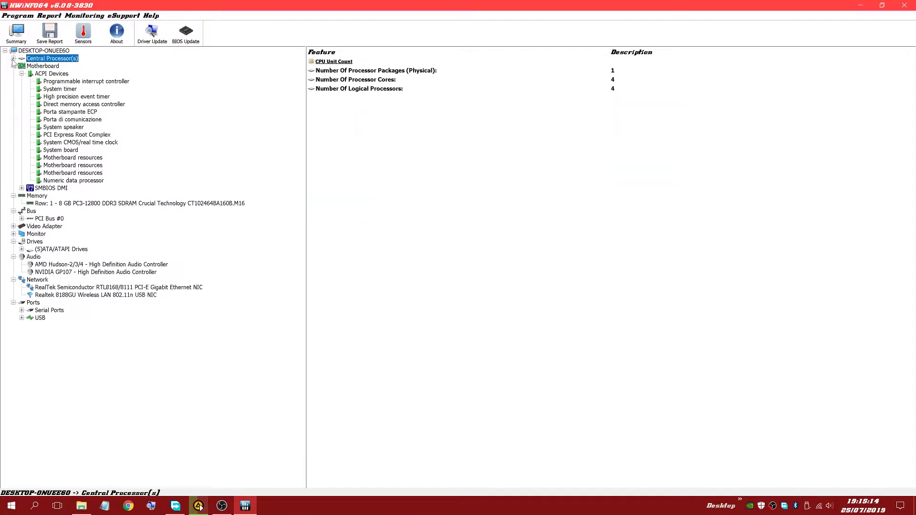
left_click(13, 59)
left_click(48, 66)
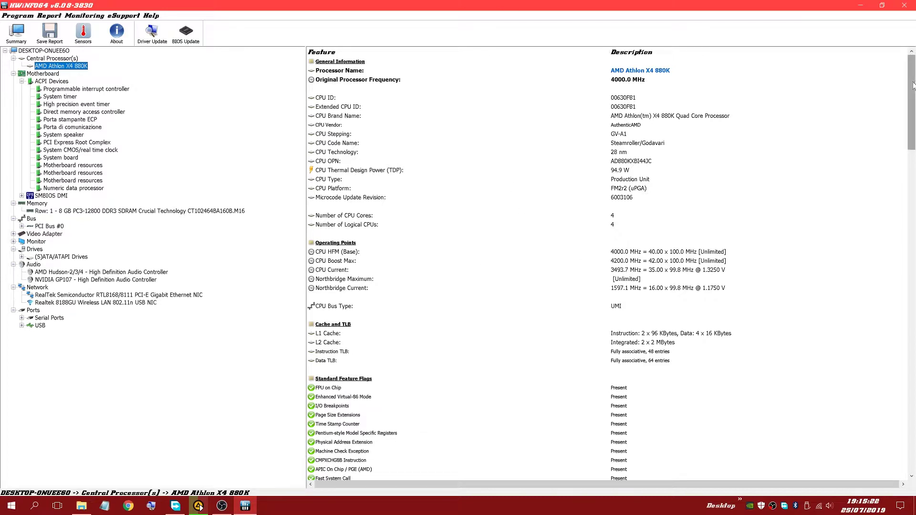
left_click(907, 8)
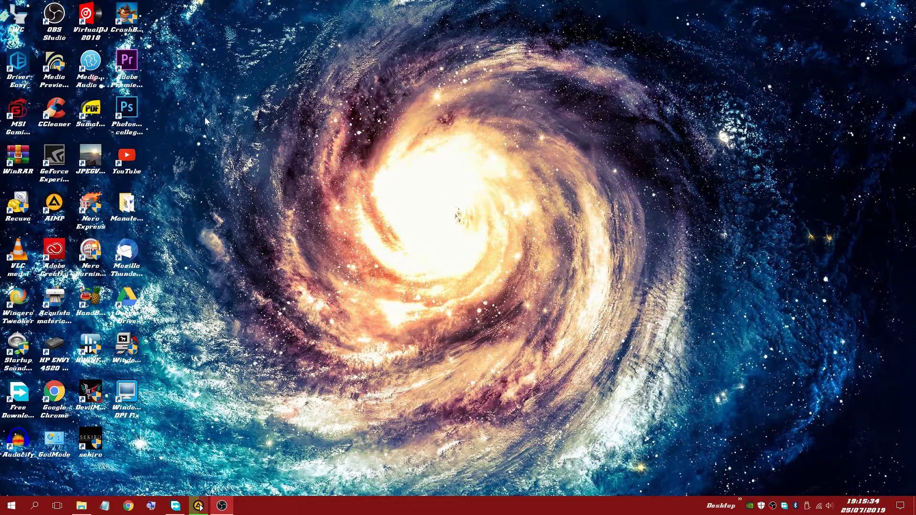
Open Driver Easy and run a driver scan of the computer.
left_click(23, 64)
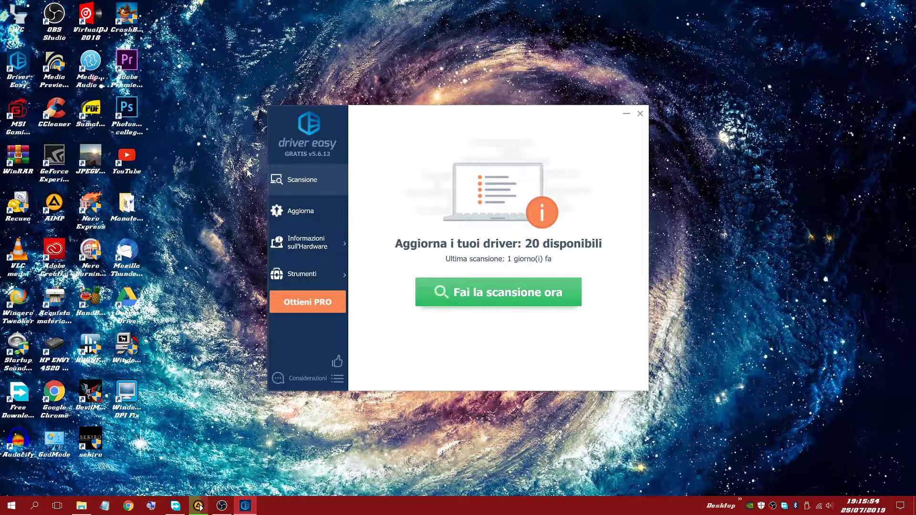
left_click(487, 296)
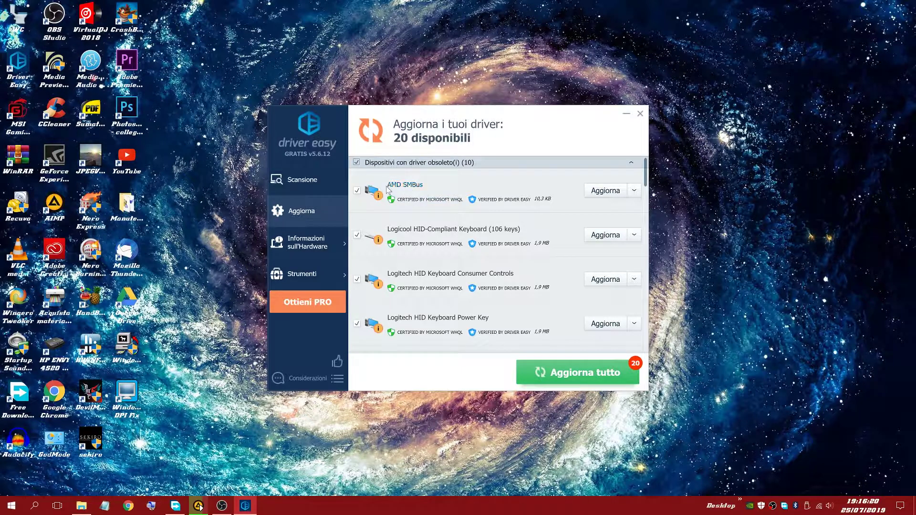
Review the scan's lists of devices with outdated drivers and of drivers already up to date.
scroll(447, 225, "down", 4)
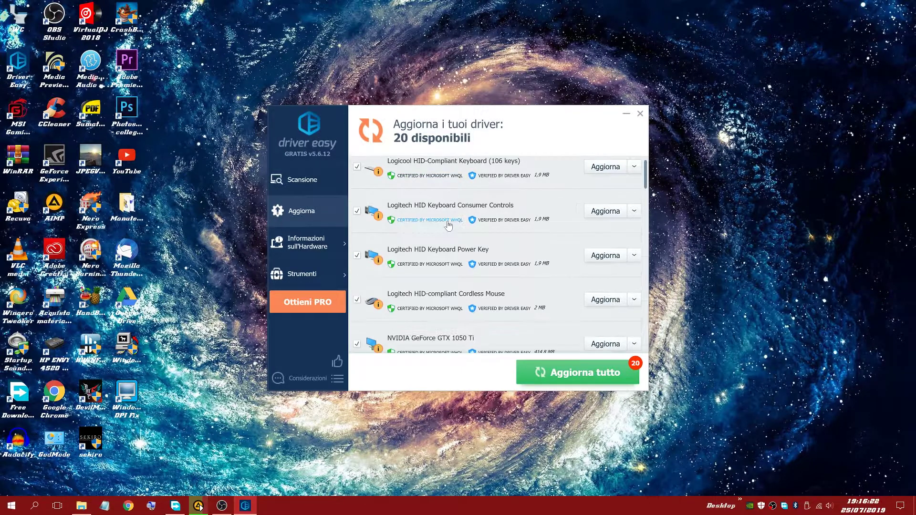
scroll(448, 226, "down", 5)
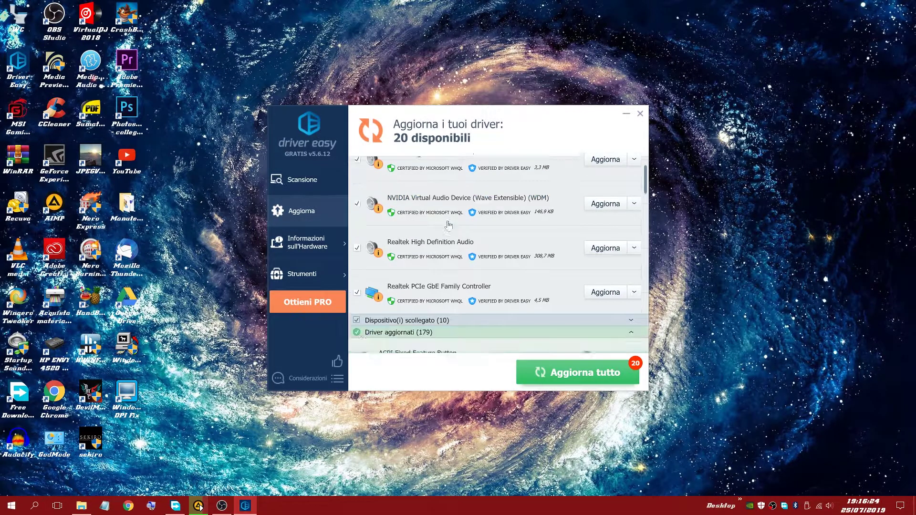
scroll(449, 225, "down", 6)
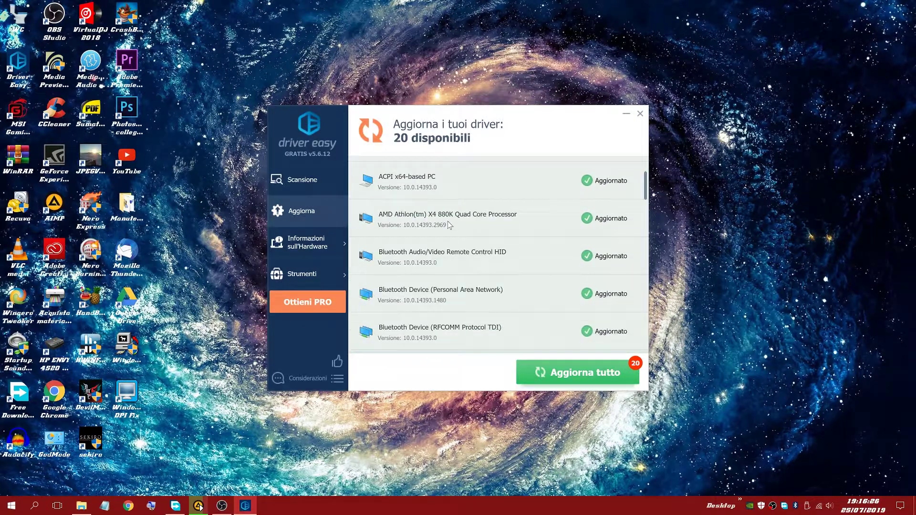
scroll(474, 247, "down", 1)
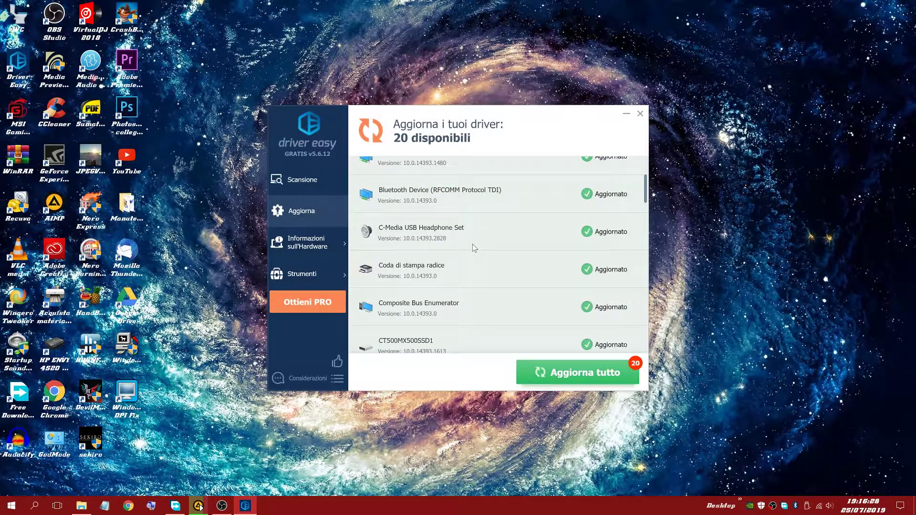
scroll(478, 224, "down", 2)
scroll(462, 260, "down", 3)
scroll(465, 260, "up", 1)
scroll(471, 260, "up", 10)
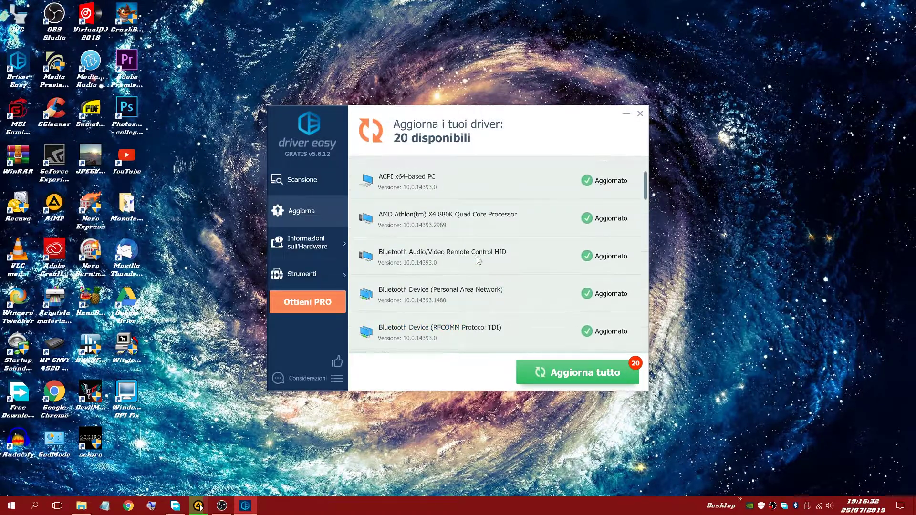
scroll(491, 265, "up", 7)
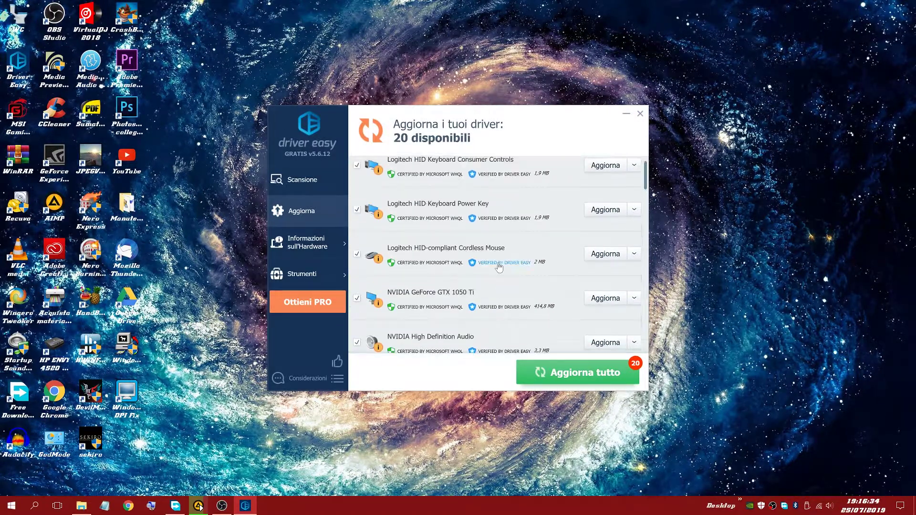
scroll(507, 269, "up", 3)
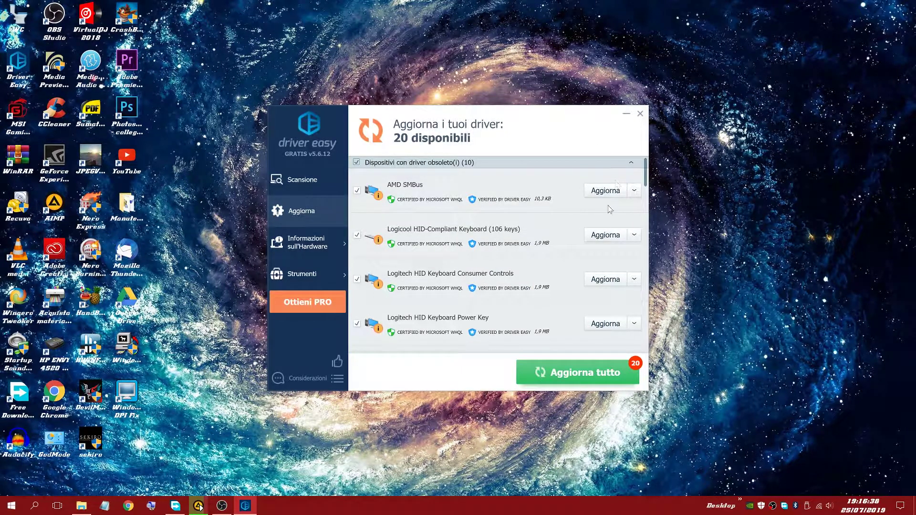
Compare the current and new driver information for AMD SMBus, and close the driver details.
left_click(635, 191)
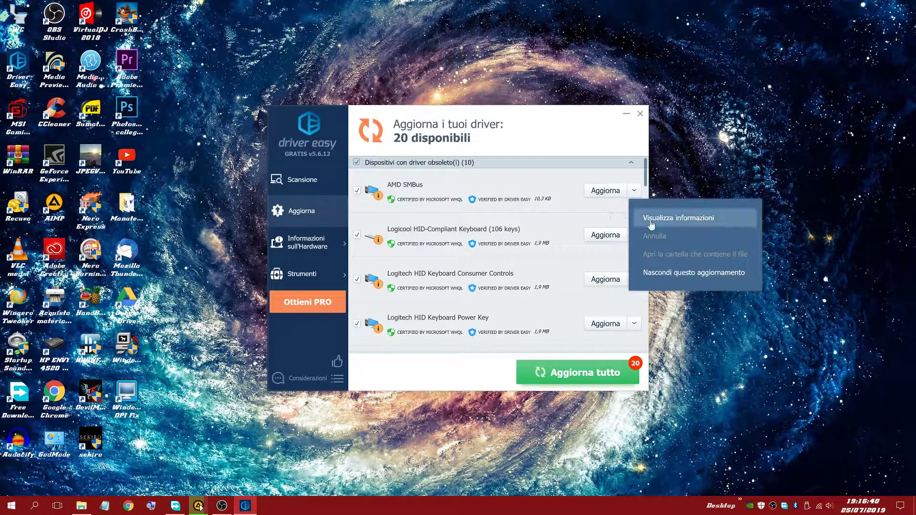
left_click(650, 222)
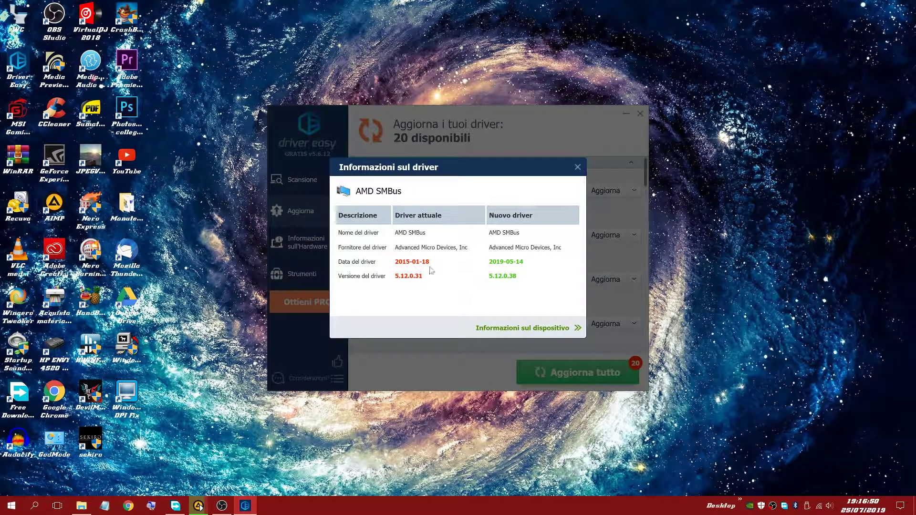
left_click(577, 168)
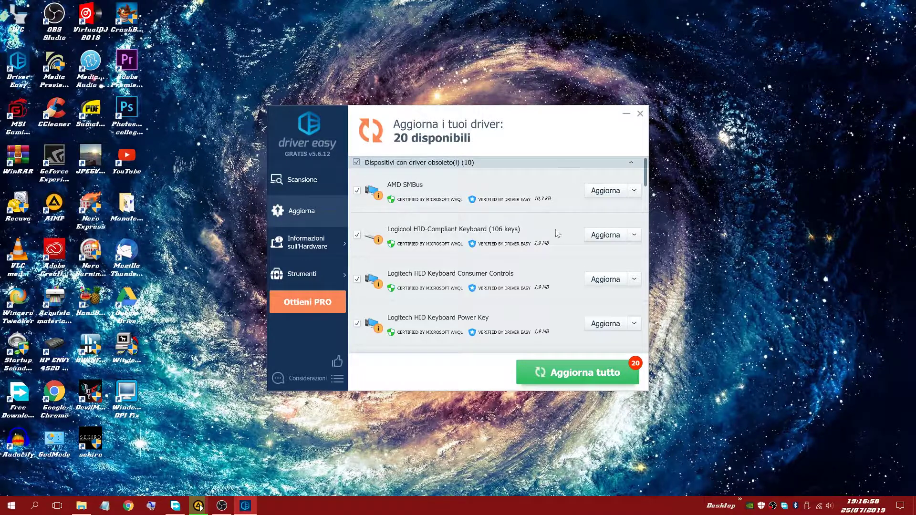
Compare the current and new driver information for NVIDIA GeForce GTX 1050 Ti, and close the driver details.
scroll(558, 233, "down", 2)
scroll(558, 234, "down", 1)
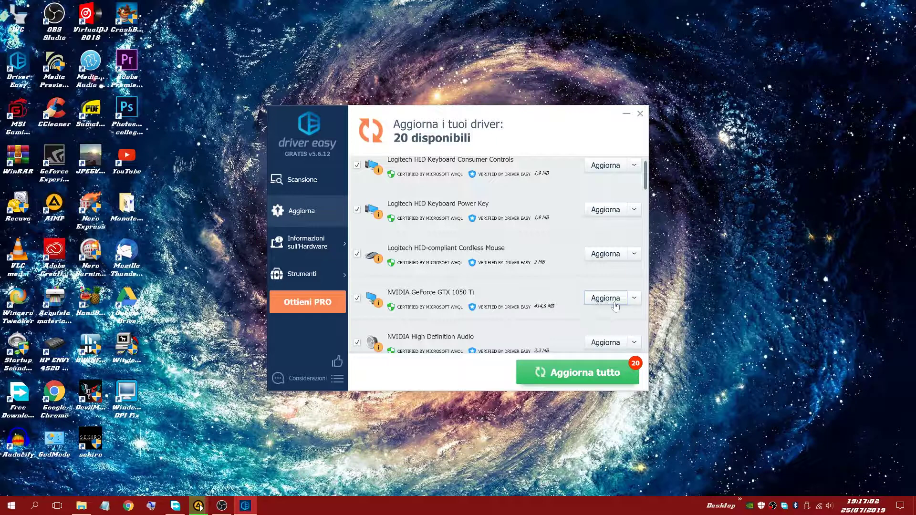
left_click(634, 299)
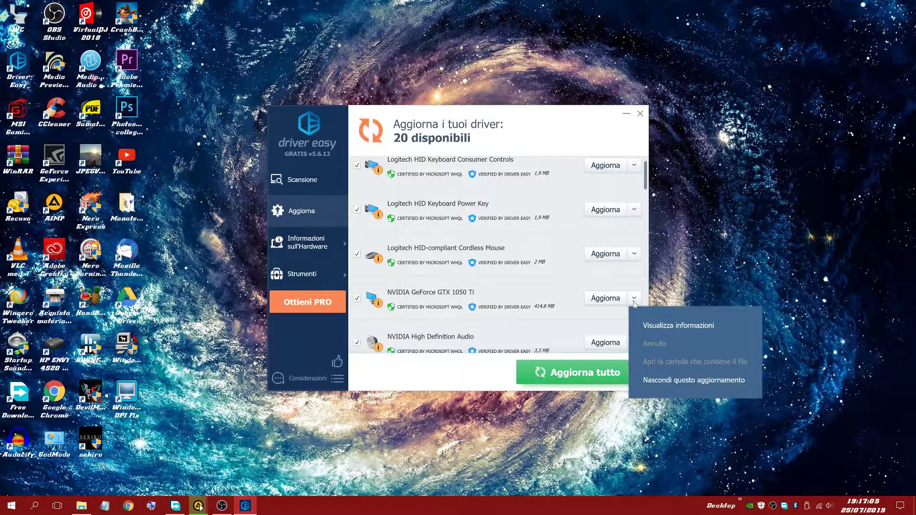
left_click(665, 328)
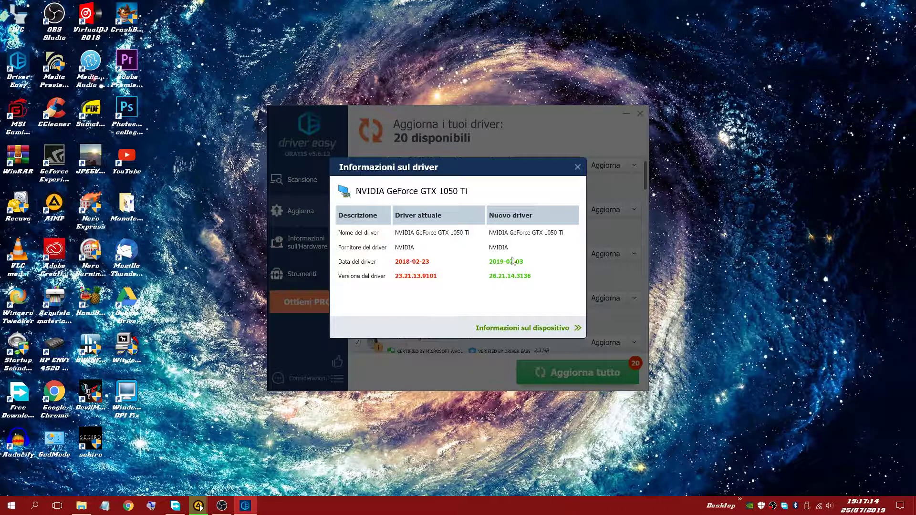
left_click(577, 168)
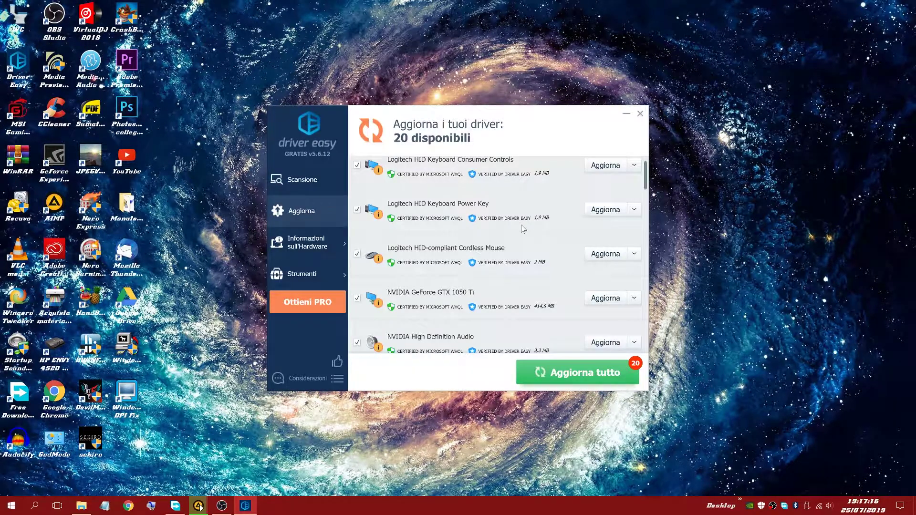
Compare the current and new driver information for Logitech HID-compliant Cordless Mouse, and close the driver details.
scroll(523, 230, "down", 5)
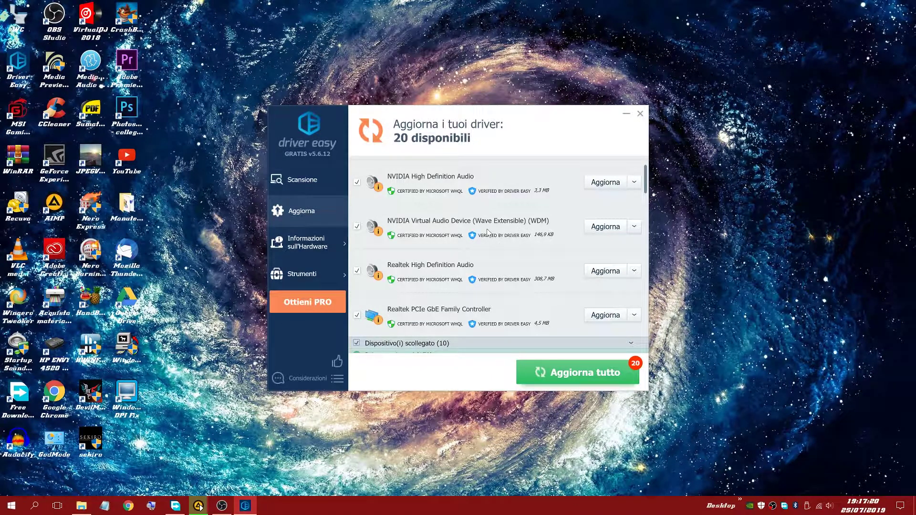
scroll(493, 204, "up", 3)
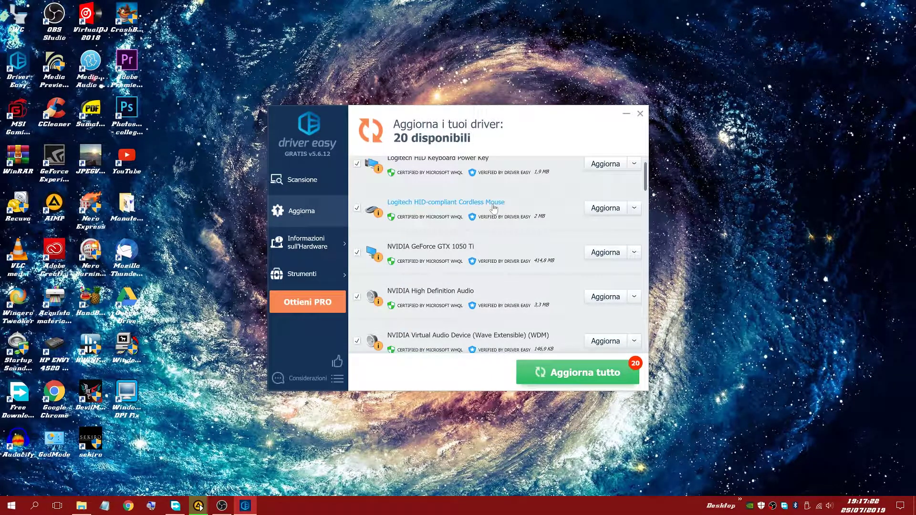
left_click(634, 208)
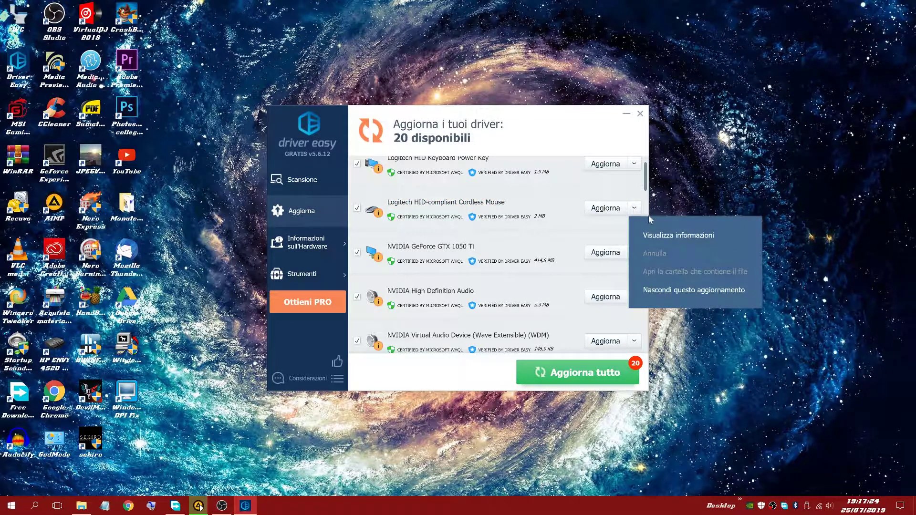
left_click(663, 235)
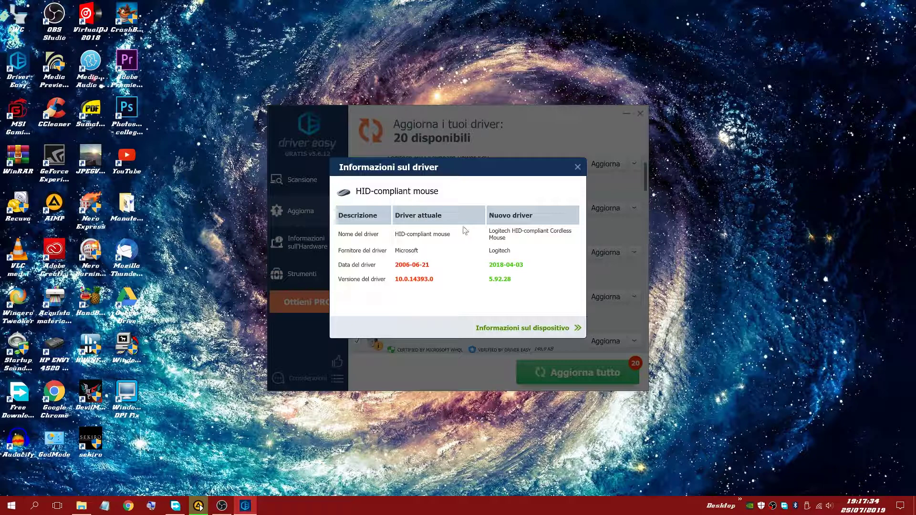
left_click(577, 167)
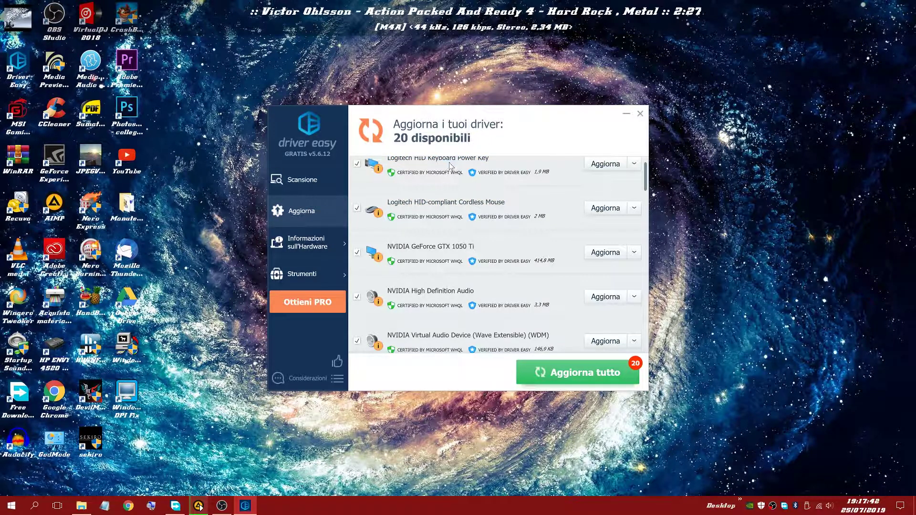
Close Driver Easy and switch to the OBS Studio window.
scroll(477, 205, "up", 1)
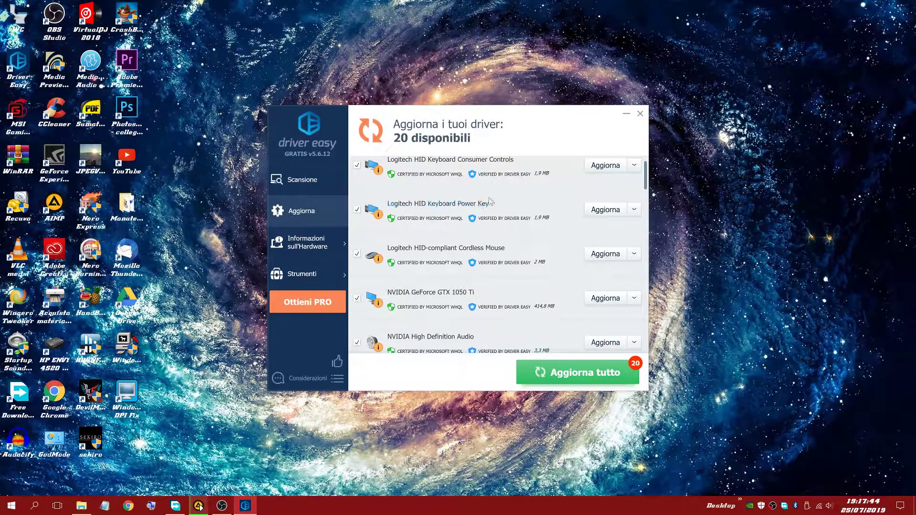
left_click(640, 114)
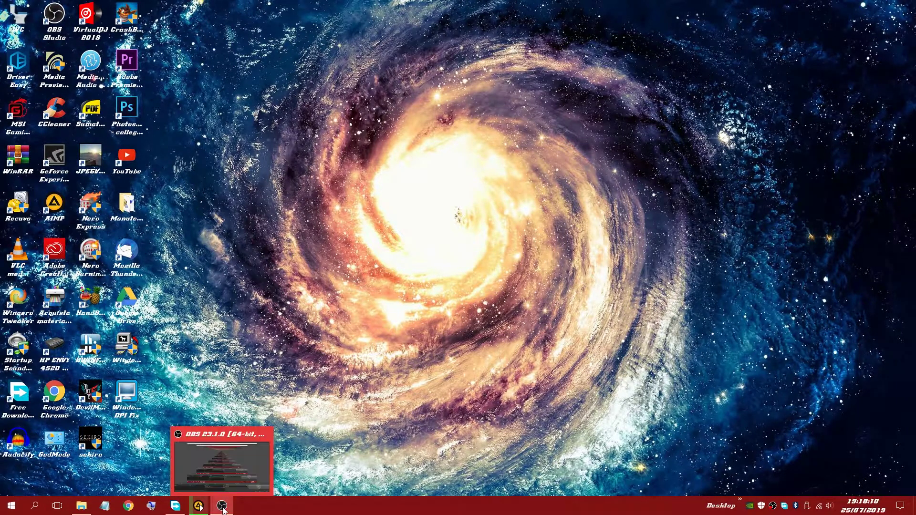
left_click(222, 507)
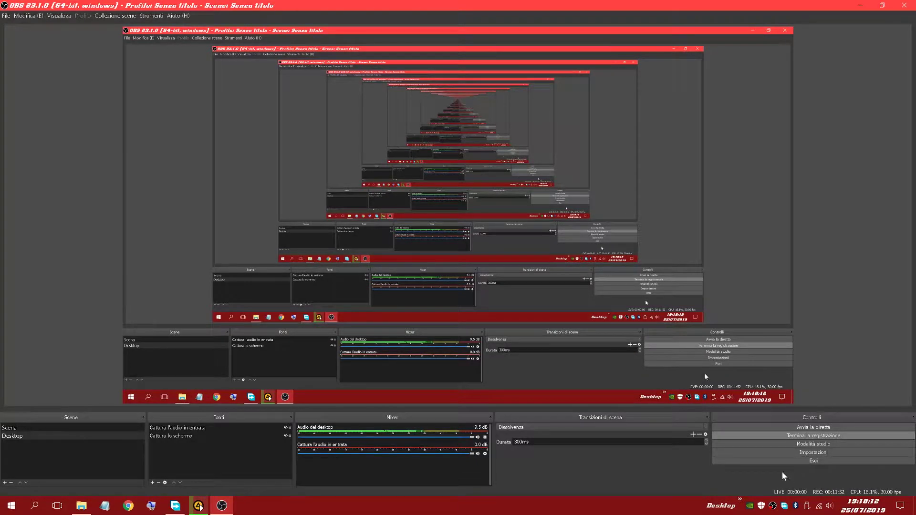